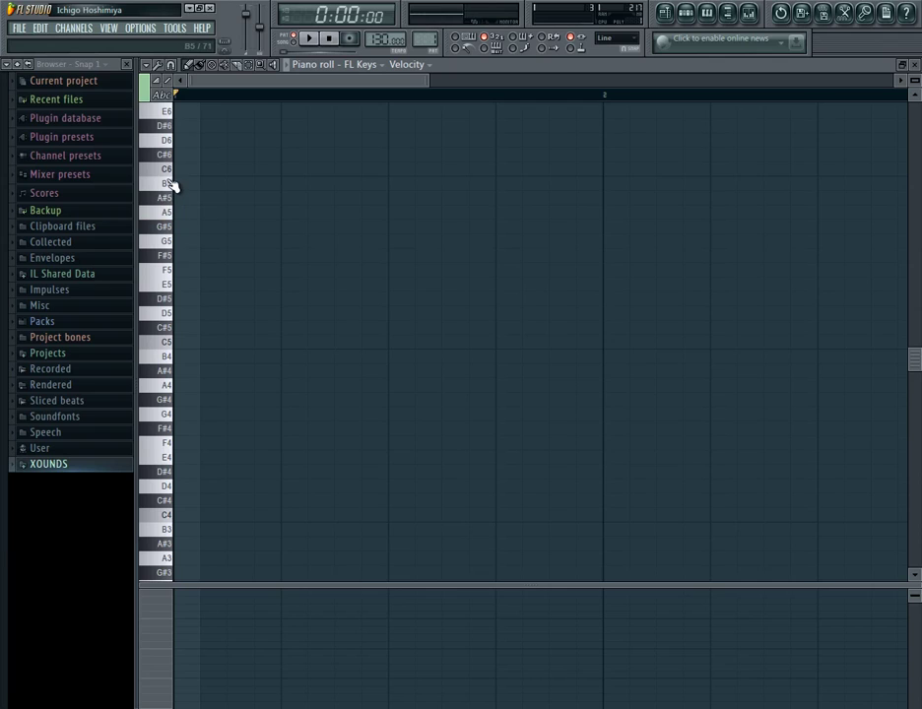
Place a one-beat C5 note at the start of the FL Keys pattern and set the tempo to 90.
click(169, 183)
click(170, 300)
click(171, 234)
click(181, 343)
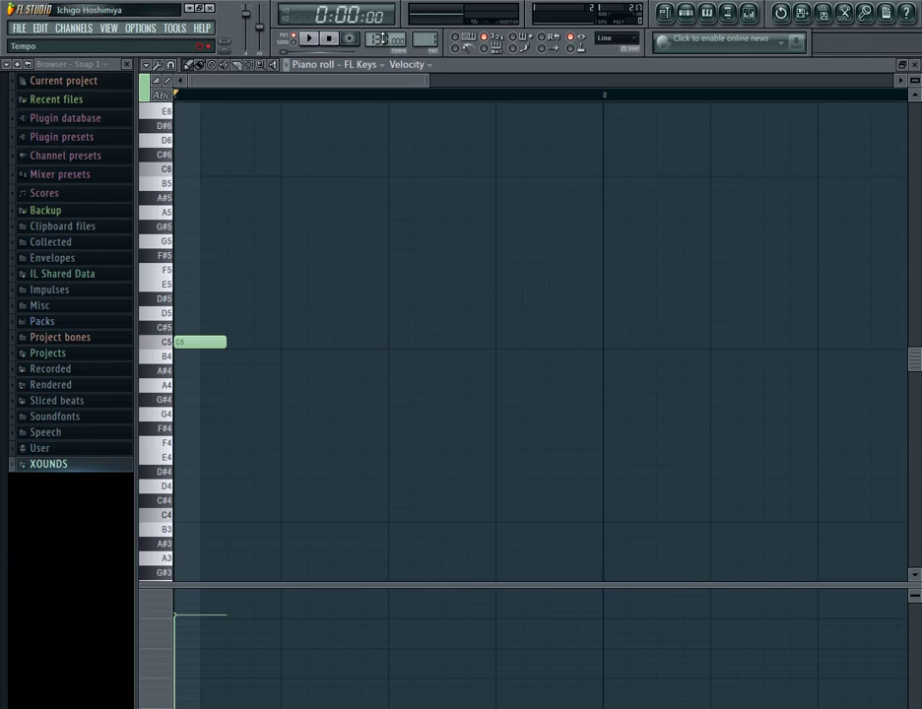
drag(382, 40, 385, 139)
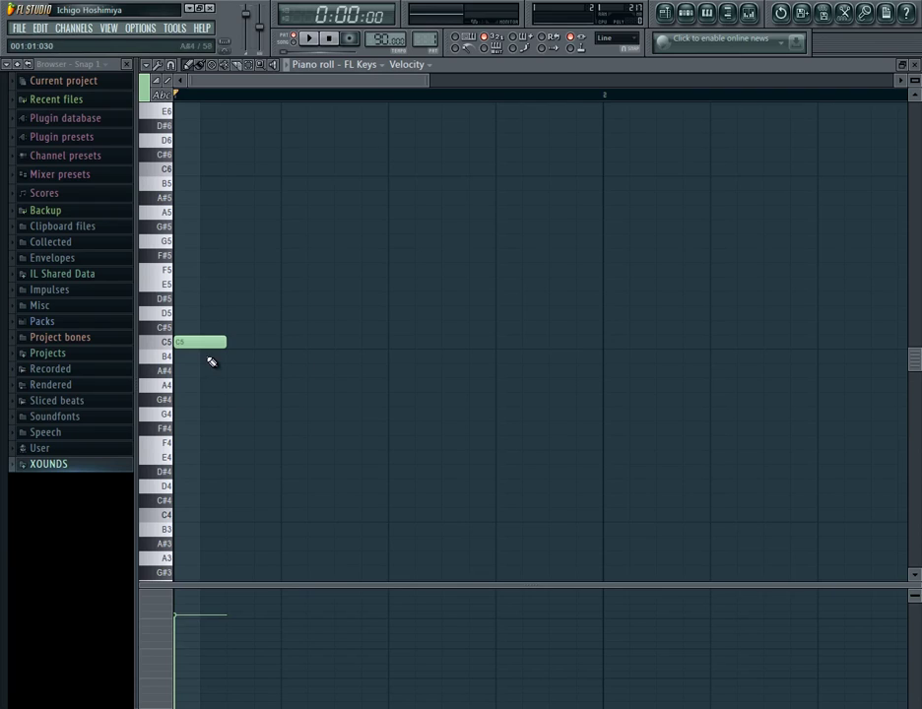
drag(223, 341, 268, 345)
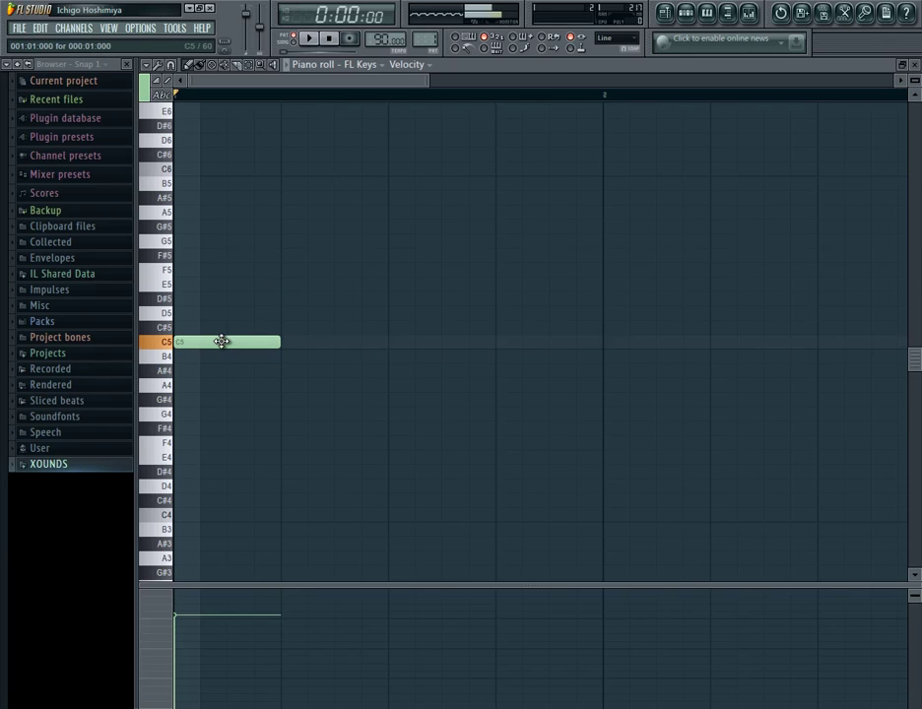
Add a one-beat D5 note on beat 2 directly after the C5, erasing the trial C#5 notes.
click(284, 329)
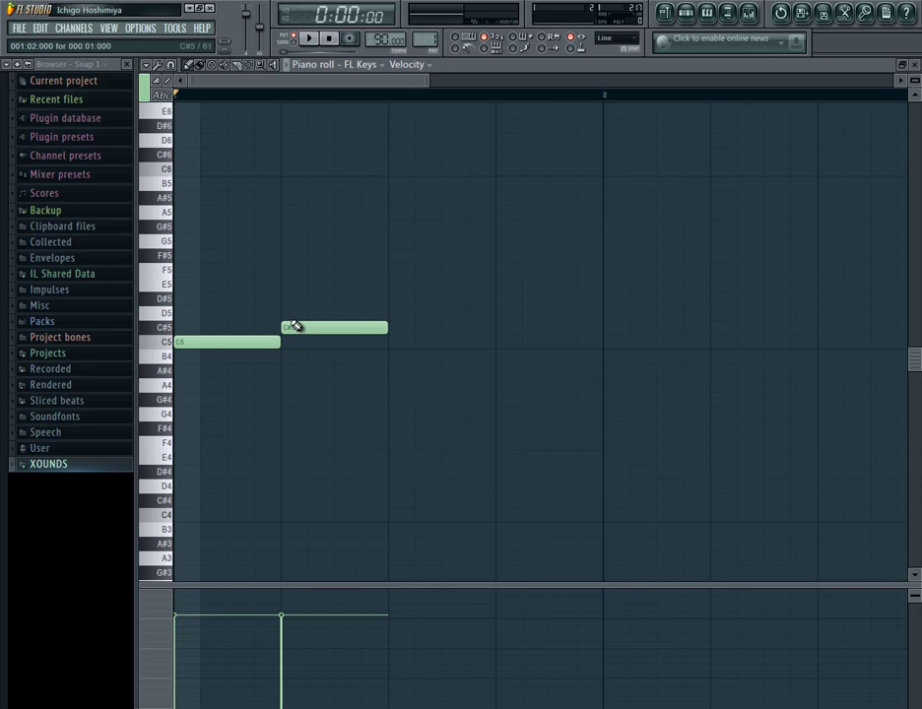
click(302, 314)
right_click(320, 314)
drag(298, 327, 274, 325)
click(257, 327)
right_click(273, 328)
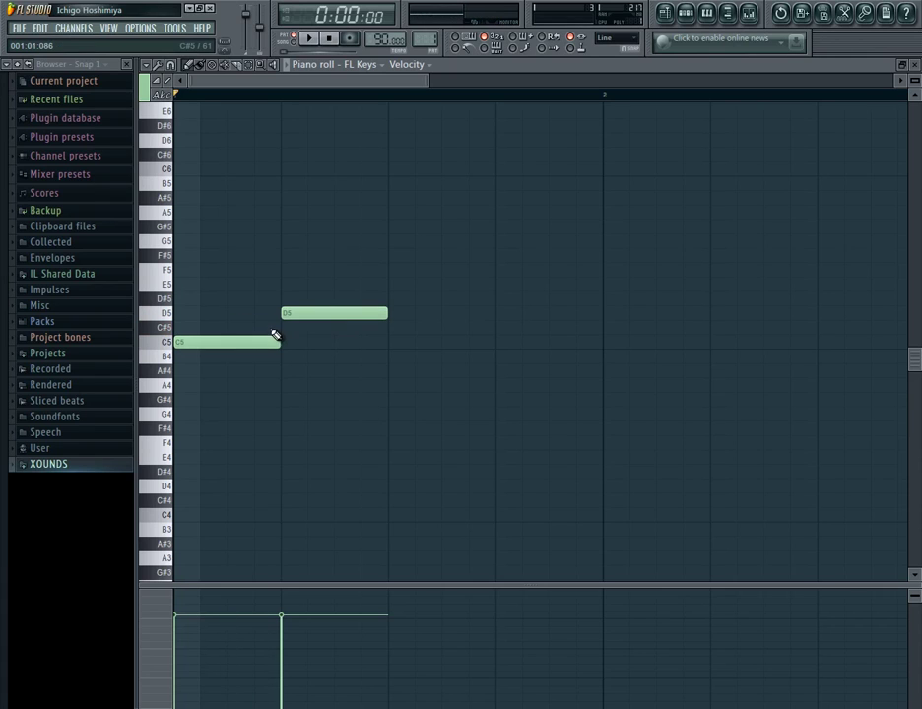
Add one-beat E5 and F5 notes on beats 3 and 4 of bar 1, erasing the trial D#5 note.
click(389, 286)
click(386, 299)
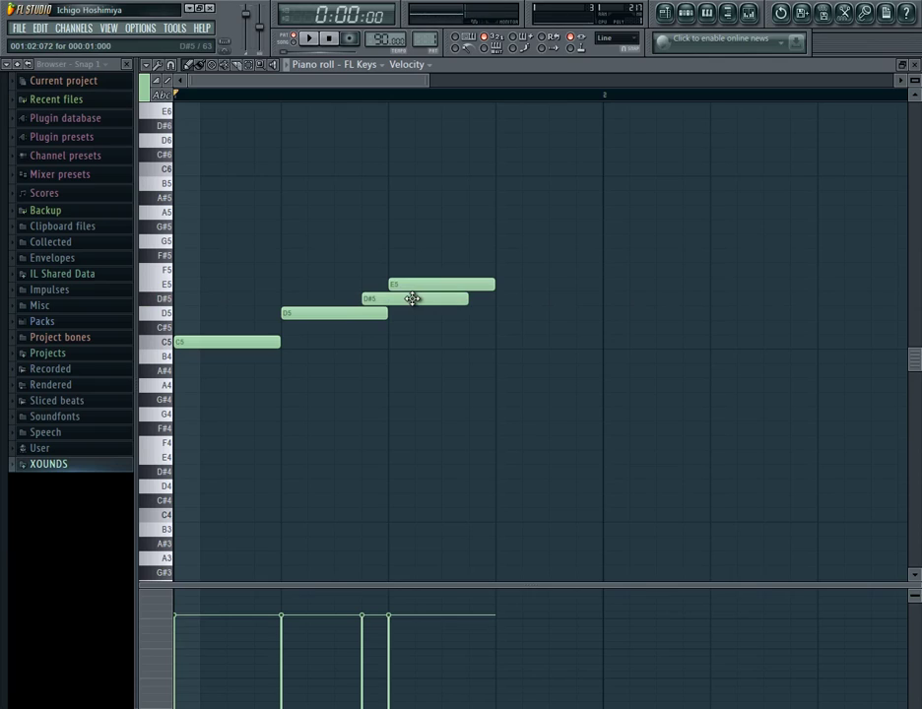
right_click(418, 300)
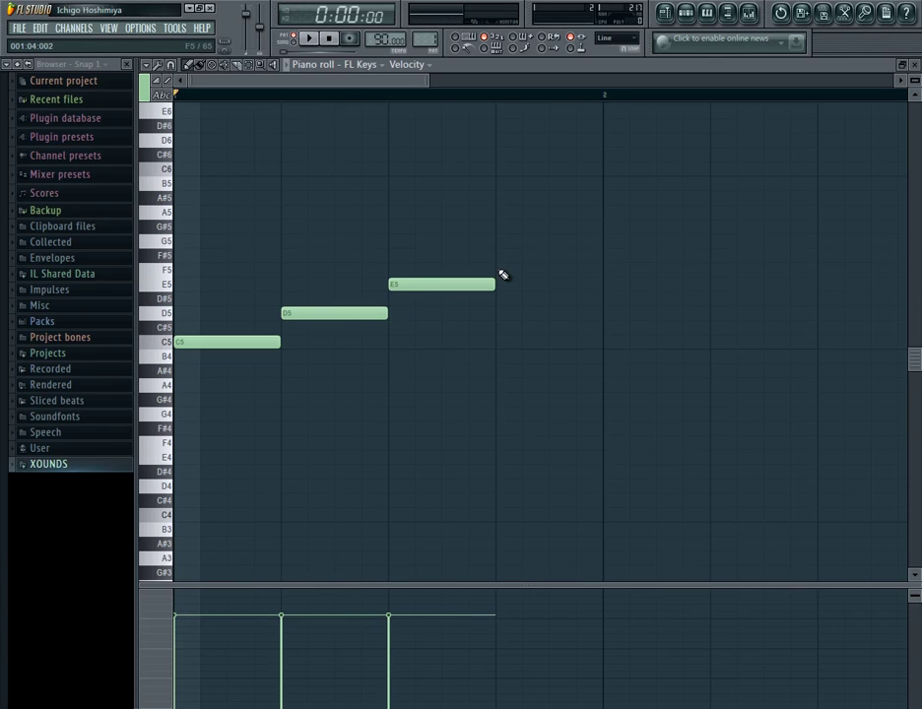
click(498, 270)
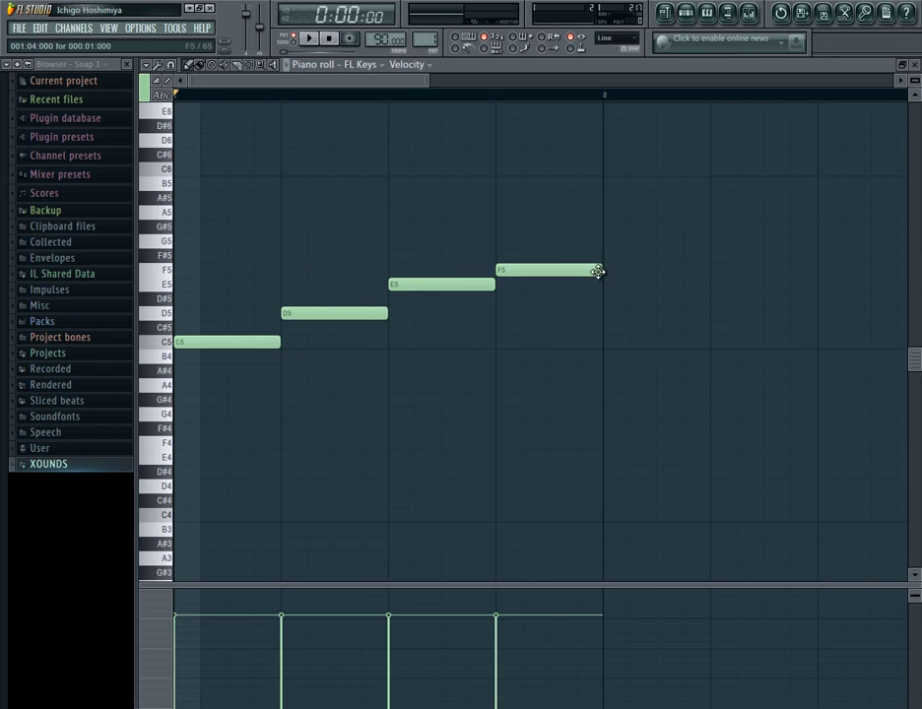
Add one-beat G5 and A5 notes on beats 1 and 2 of bar 2, erasing the trial F#5 and G#5 notes.
click(610, 242)
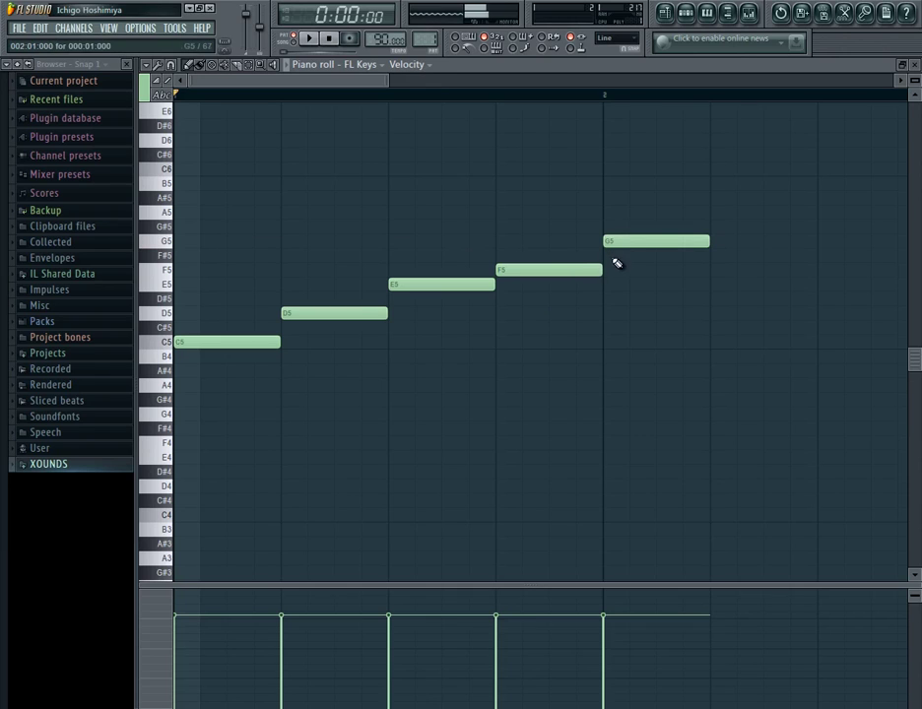
click(576, 249)
right_click(599, 256)
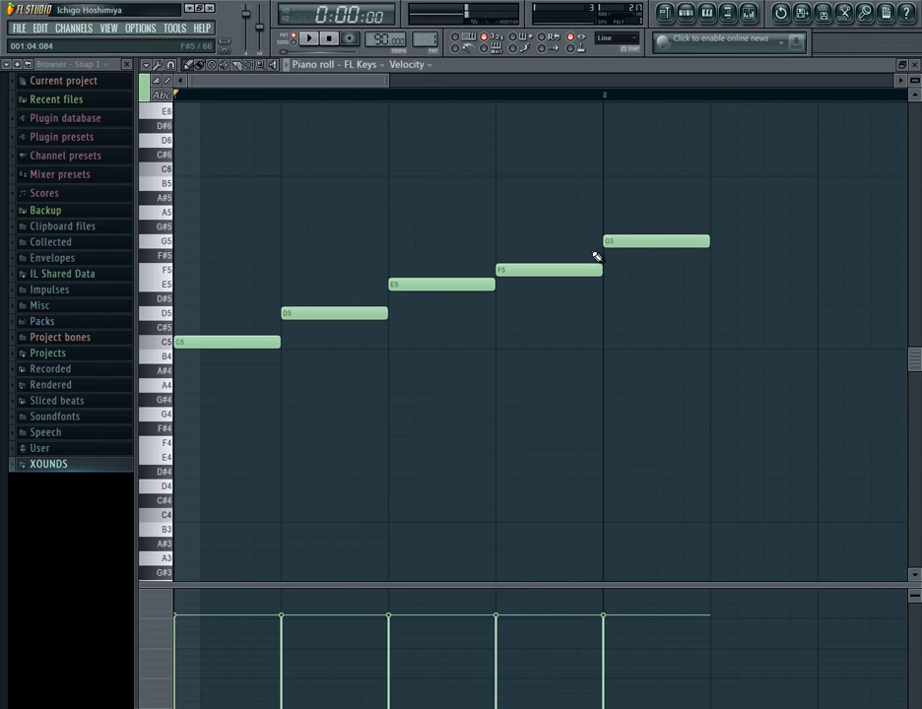
scroll(578, 96, down, 4)
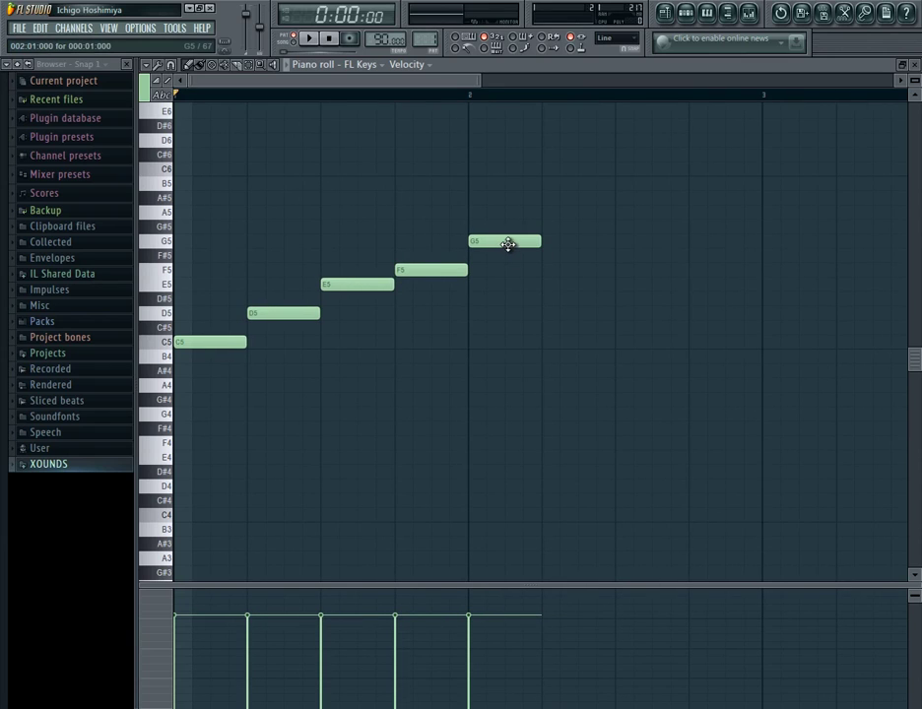
click(545, 213)
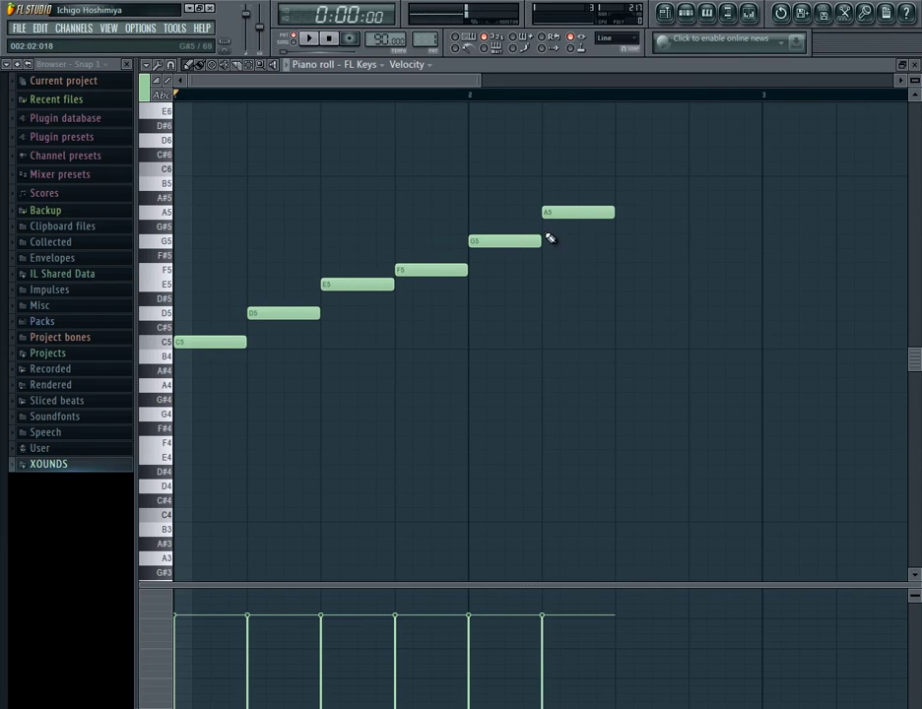
click(531, 227)
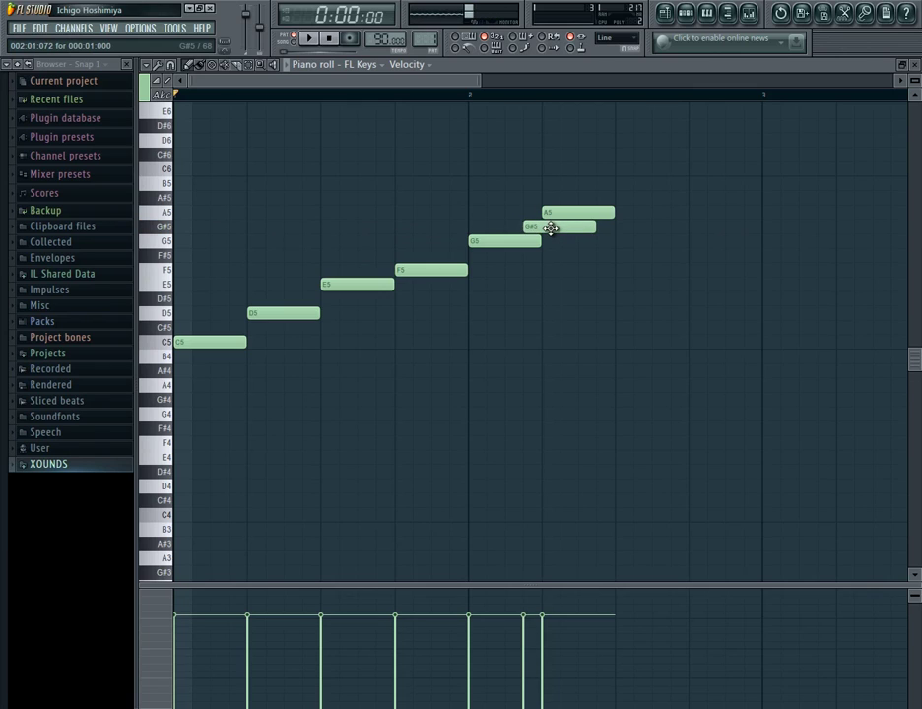
right_click(550, 227)
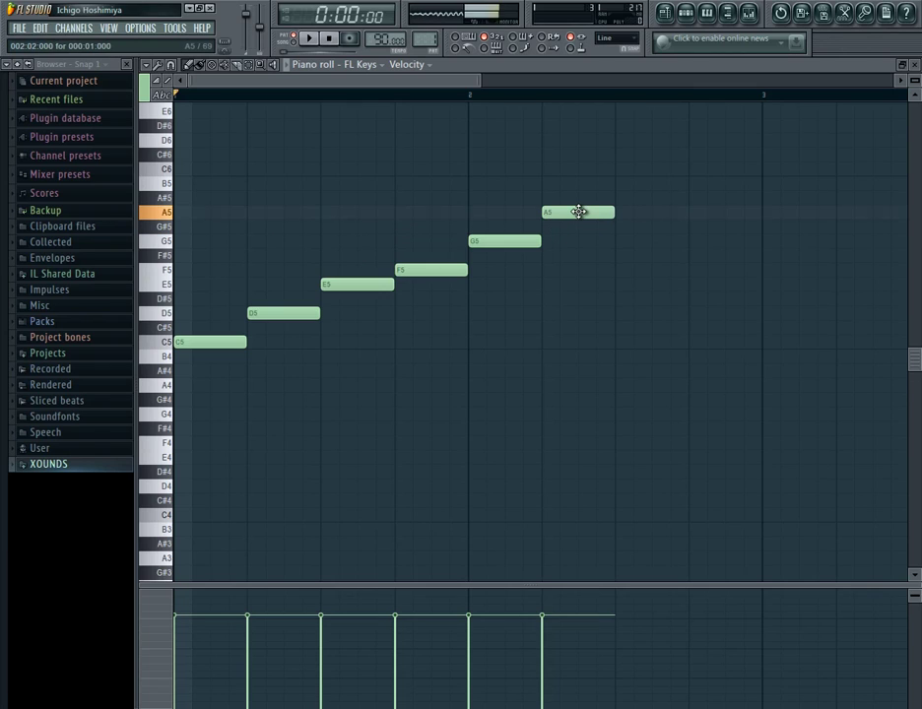
Complete the scale with one-beat B5 and C6 notes on beats 3 and 4 of bar 2, erasing the trial A#5 note.
click(618, 185)
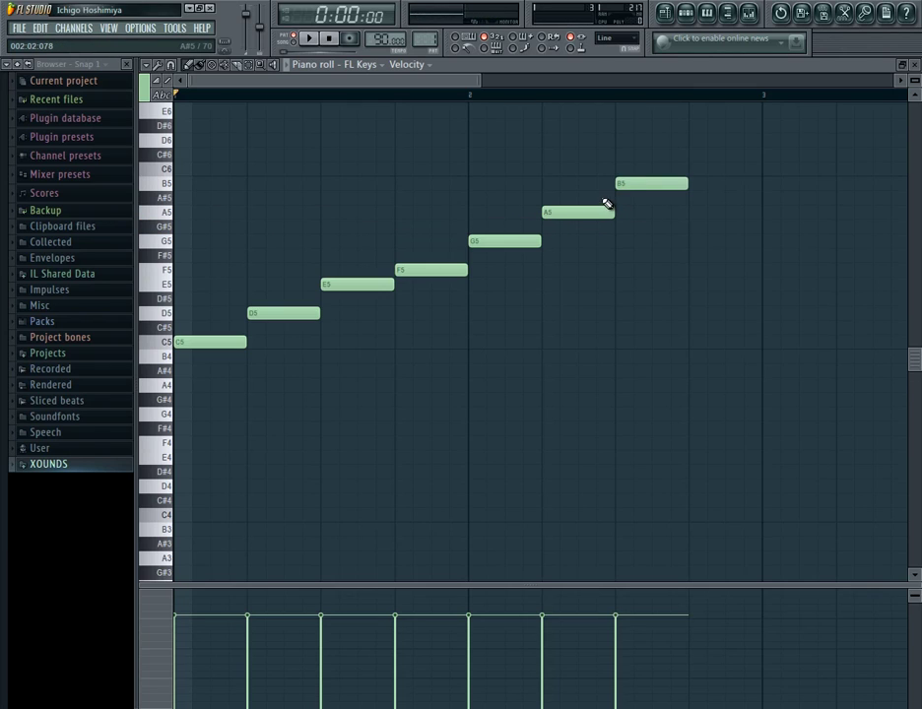
click(608, 199)
right_click(603, 200)
click(694, 172)
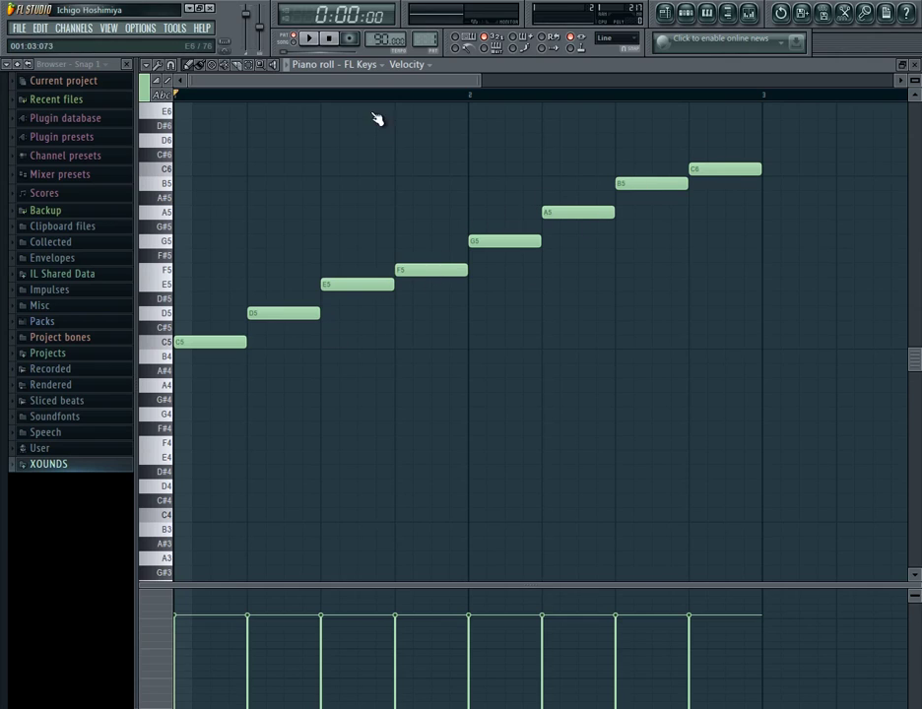
Play back the C5-to-C6 scale three times, stopping after each pass, and audition the D5 key before the final pass.
click(310, 39)
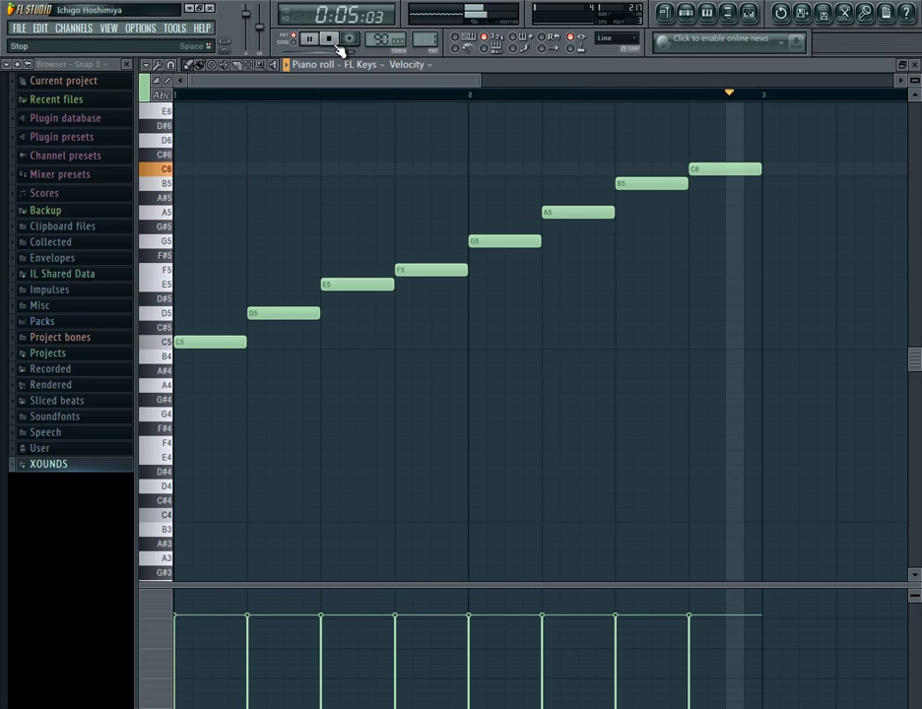
click(335, 44)
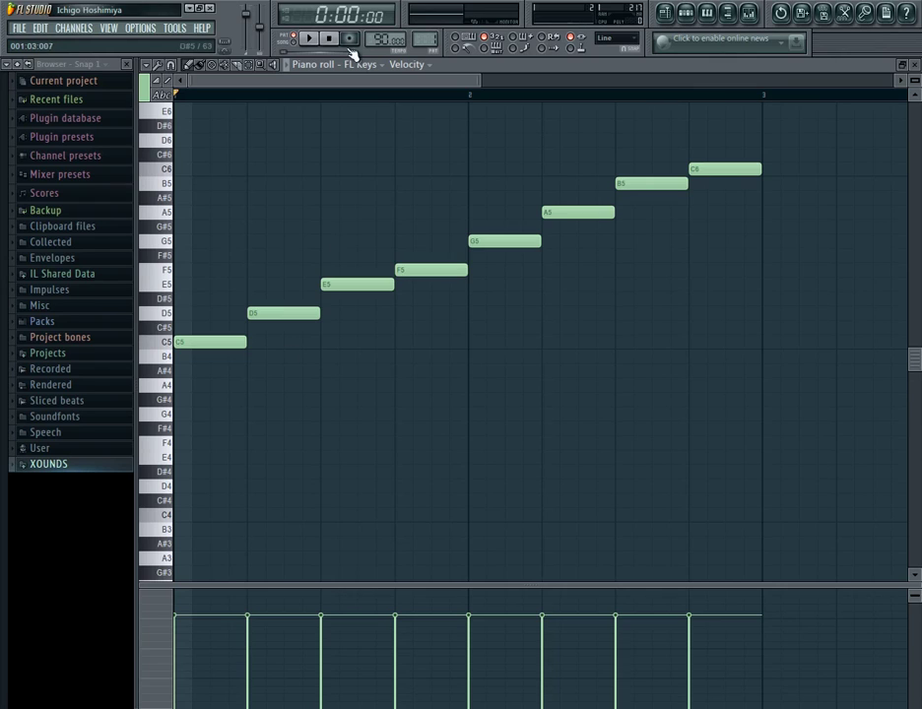
click(309, 38)
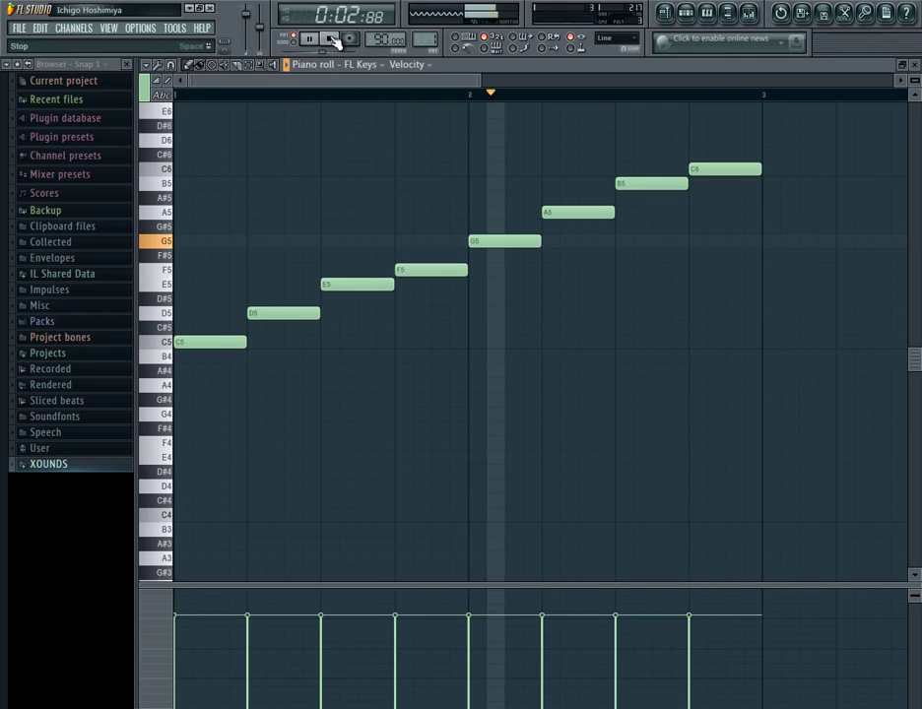
click(329, 39)
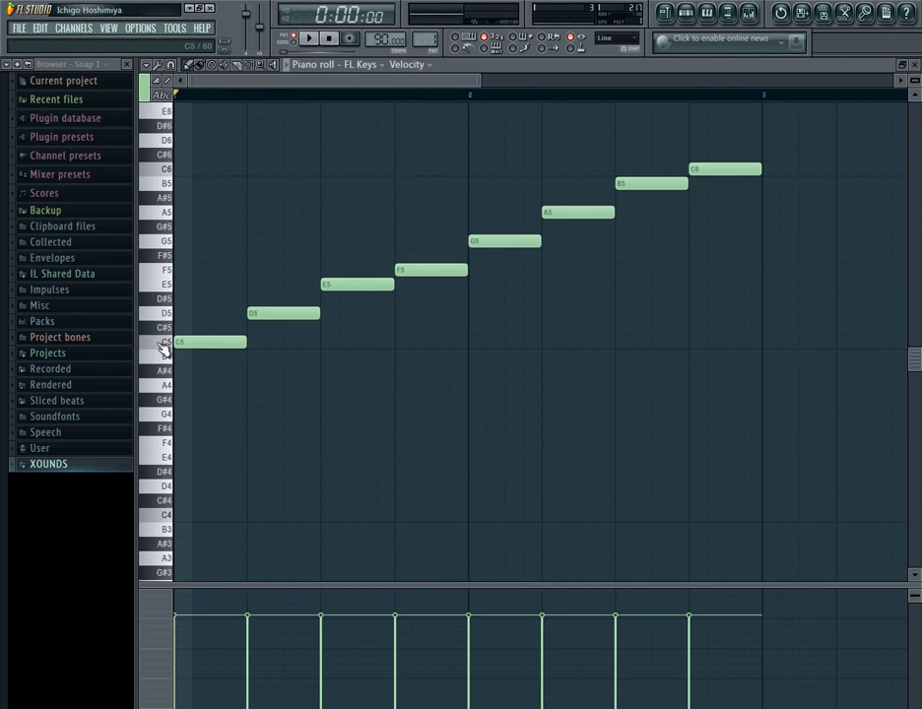
click(157, 313)
click(308, 37)
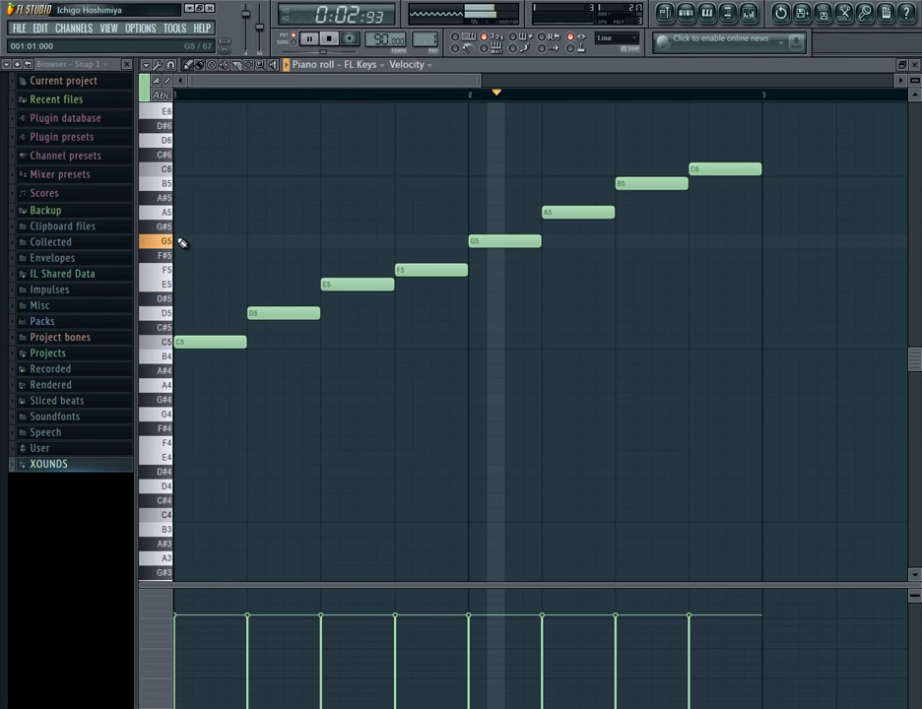
click(332, 39)
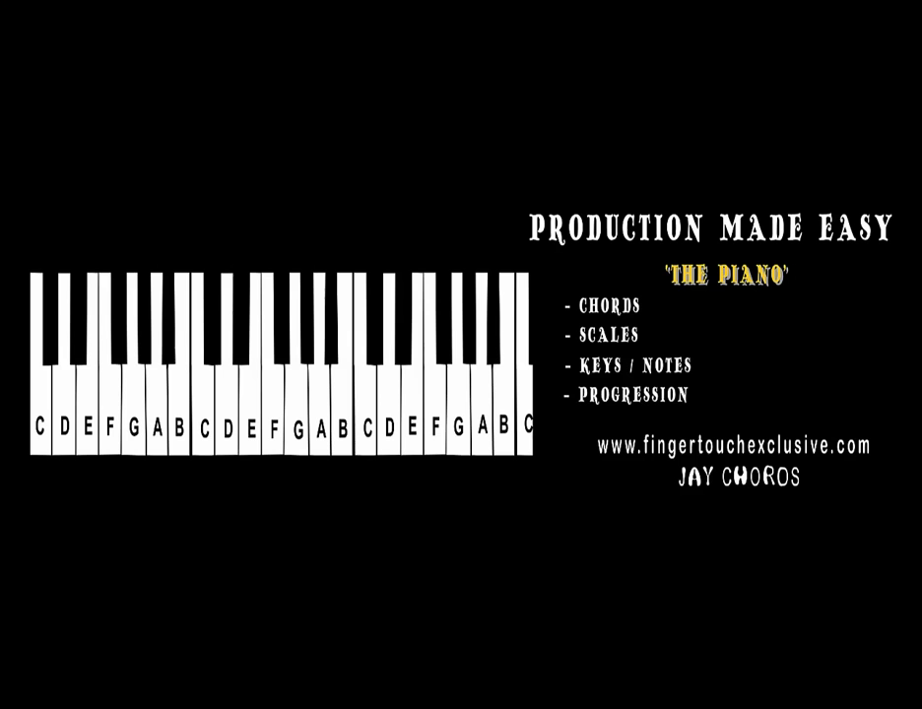